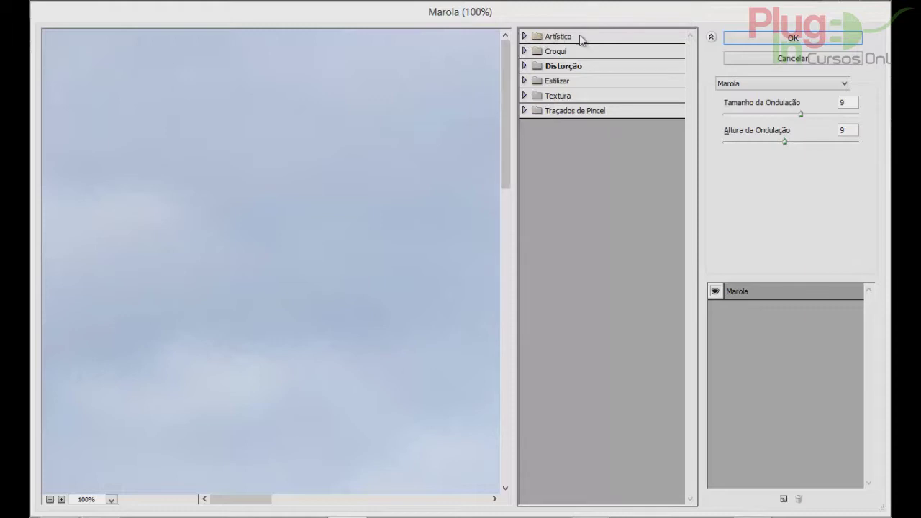
Step: Zoom the filter preview out to 25% and pan across the woman's photo
left_click(49, 499)
left_click(49, 499)
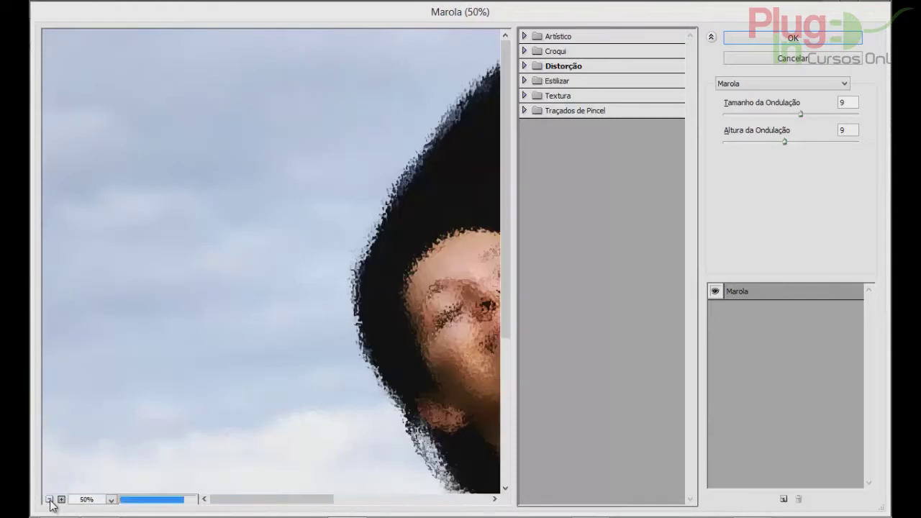
left_click(49, 499)
left_click(49, 499)
left_click(49, 500)
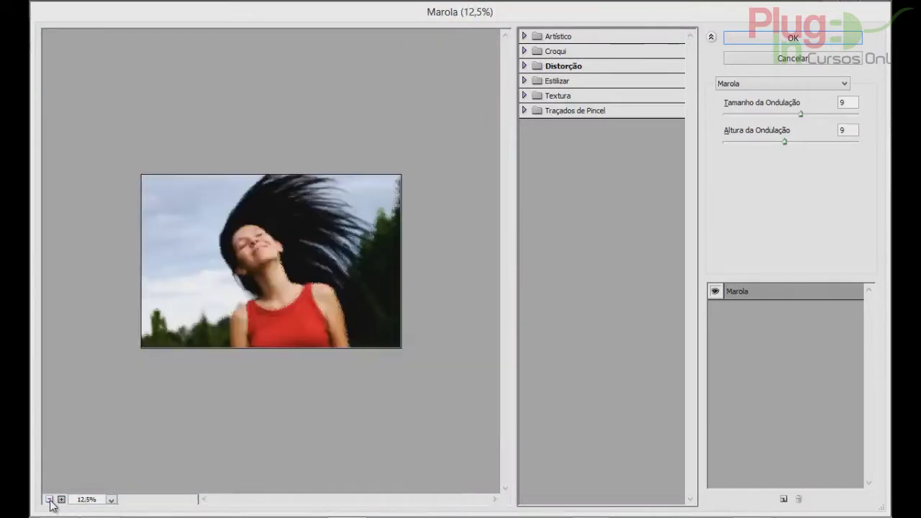
left_click(62, 499)
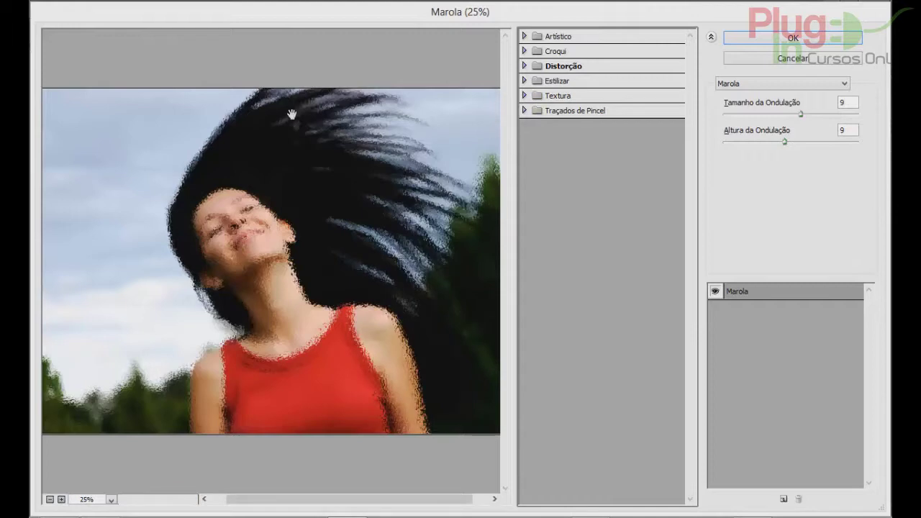
left_click_drag(425, 189, 105, 227)
left_click_drag(235, 230, 332, 153)
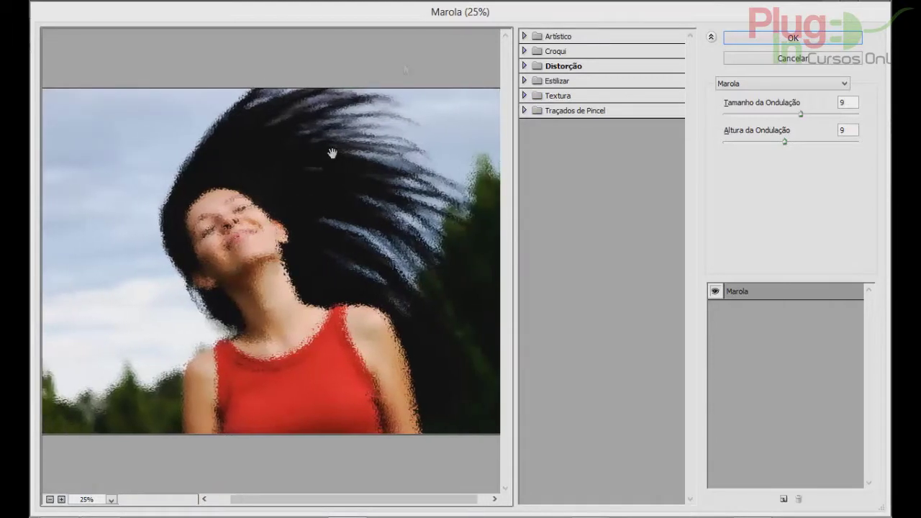
Step: Preview the Artístico filters Afresco, Aquarela, Arestas Posterizadas, Esponja, Espátula, Bastão de Borrar, Foto Granulada and Lápis de Cor on the photo
left_click(523, 37)
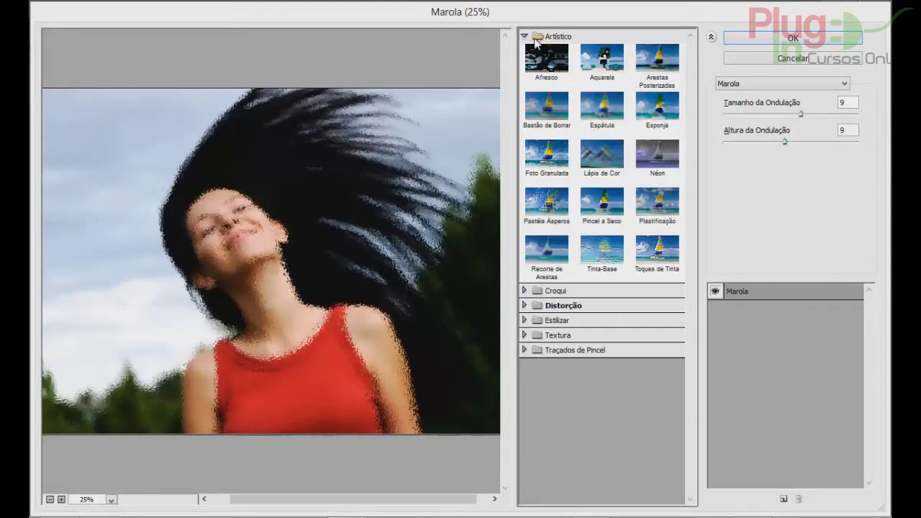
left_click(541, 60)
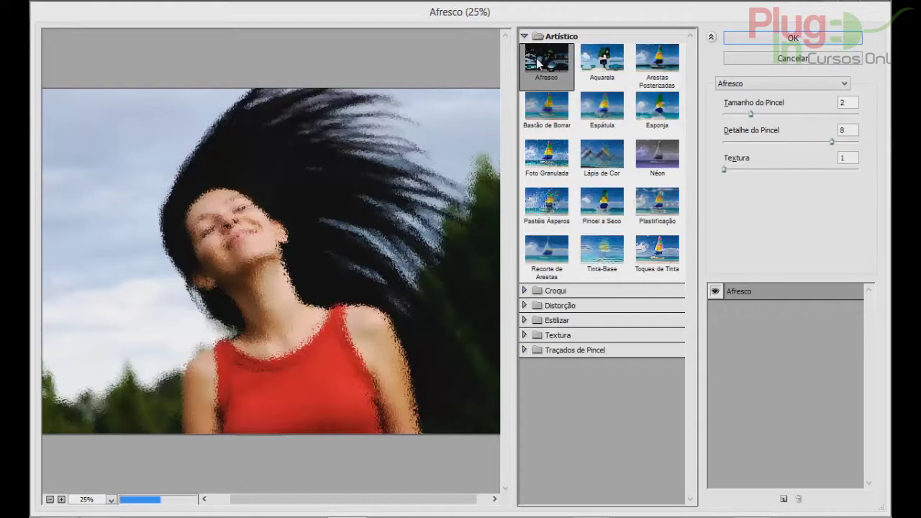
left_click(609, 65)
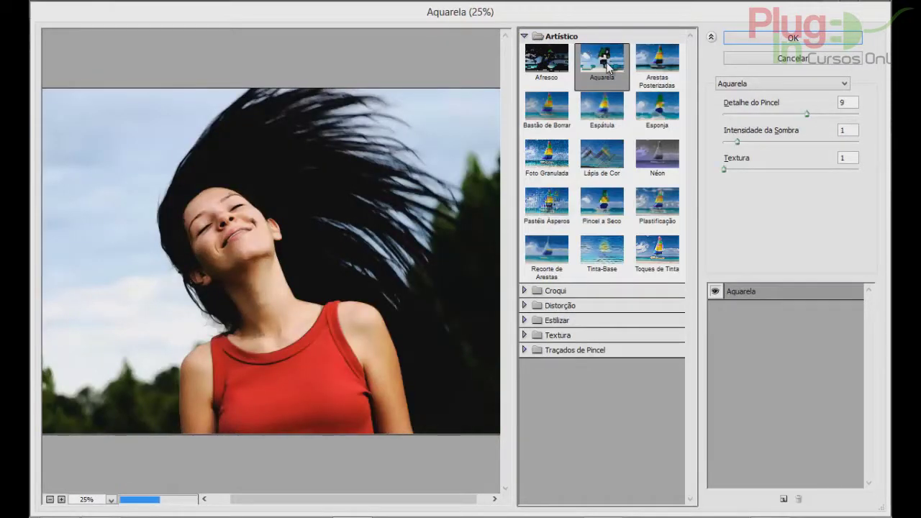
left_click(658, 67)
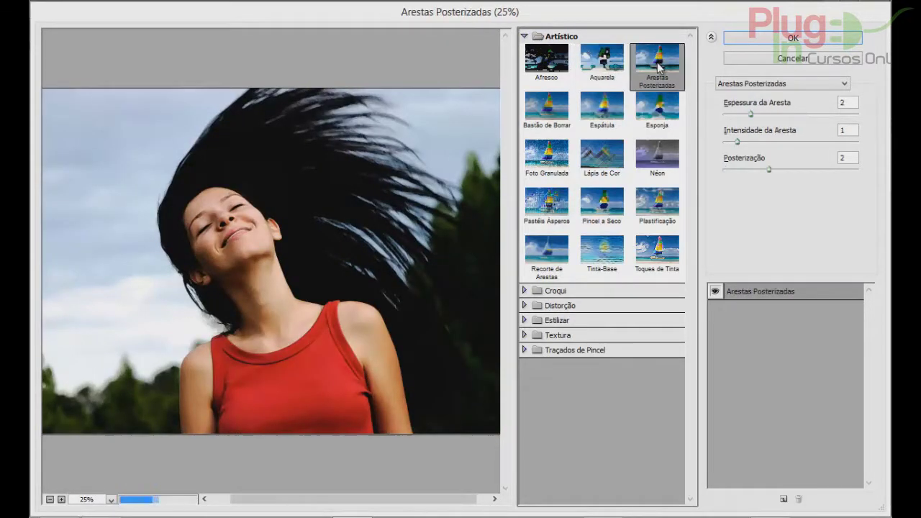
left_click(650, 133)
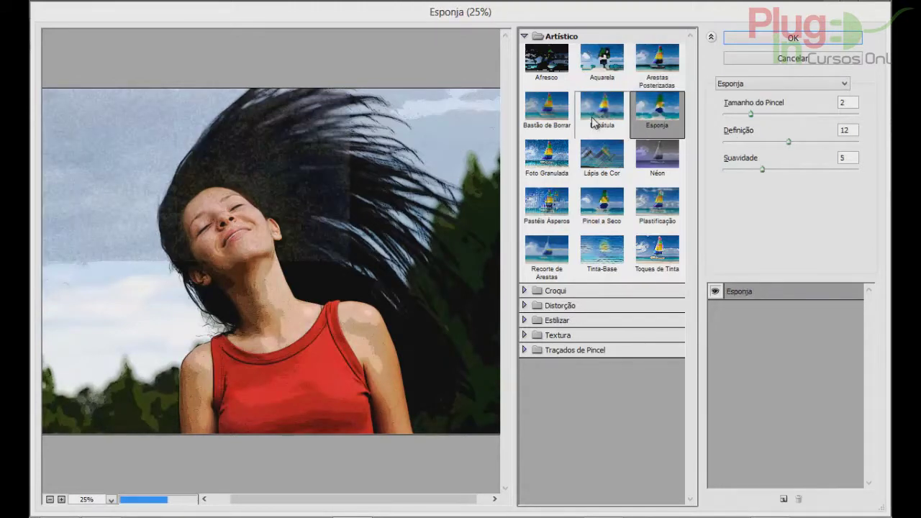
left_click(592, 122)
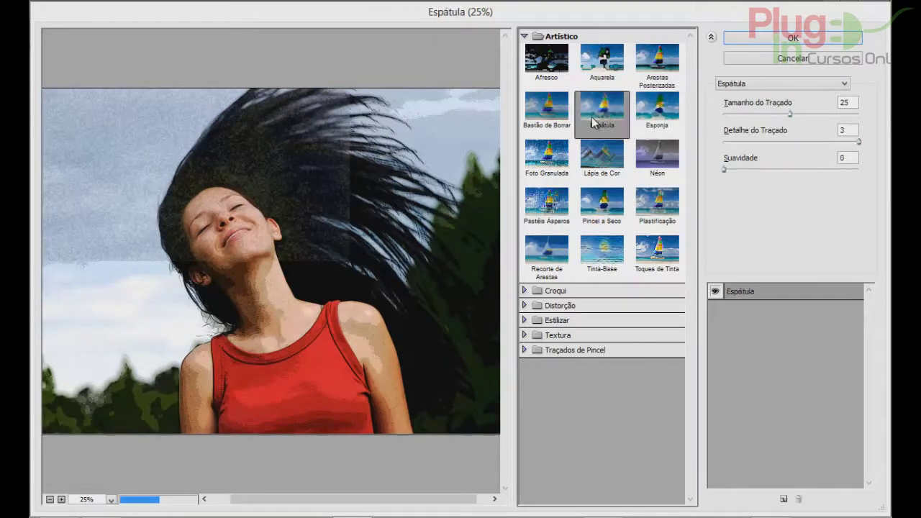
left_click(544, 123)
left_click(563, 142)
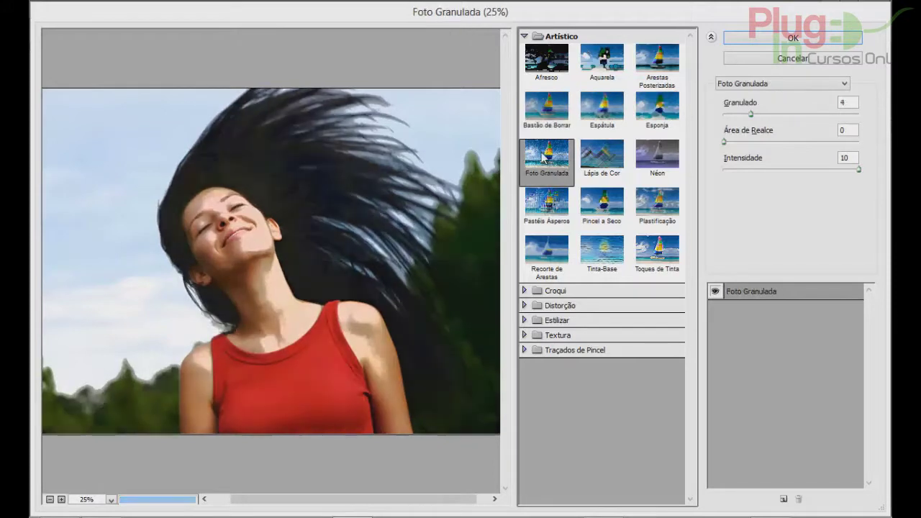
left_click(605, 169)
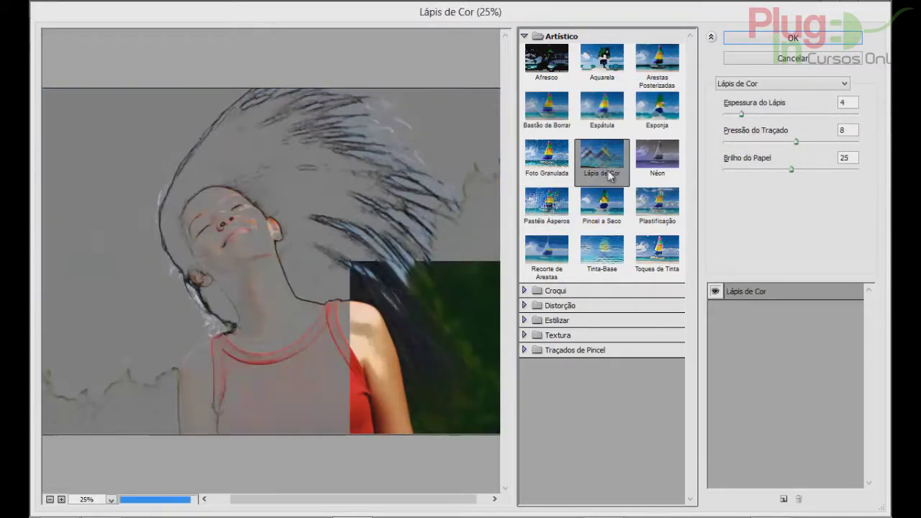
Step: Try the Néon filter with Extensão do Brilho at 7 and Intensidade do Brilho at 19
left_click(663, 166)
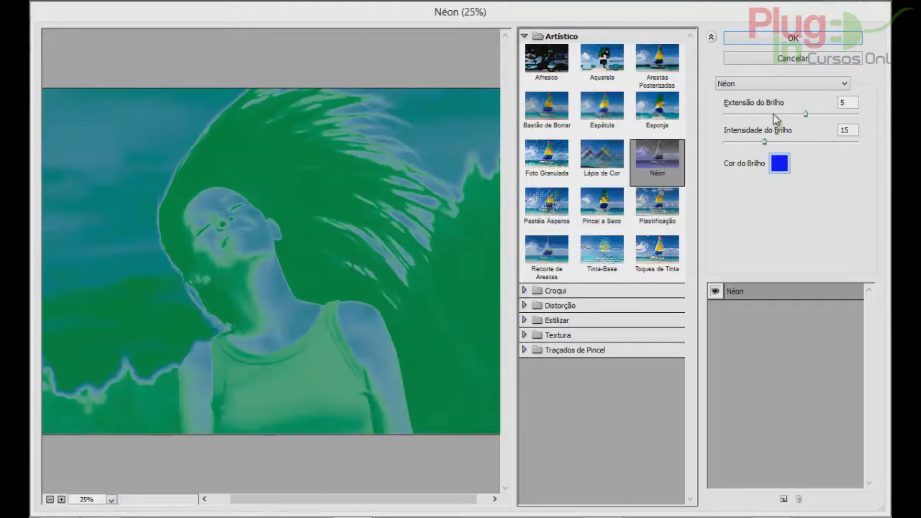
left_click(763, 114)
left_click_drag(806, 115, 831, 117)
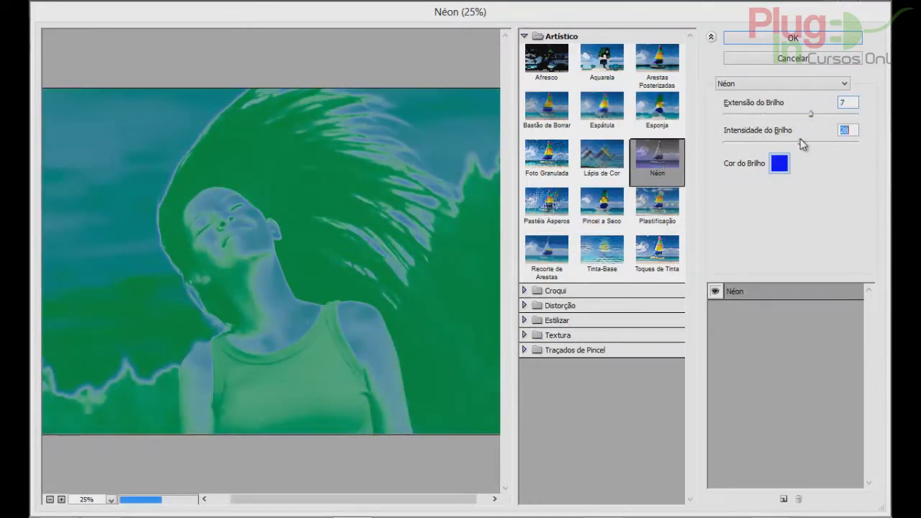
left_click(776, 141)
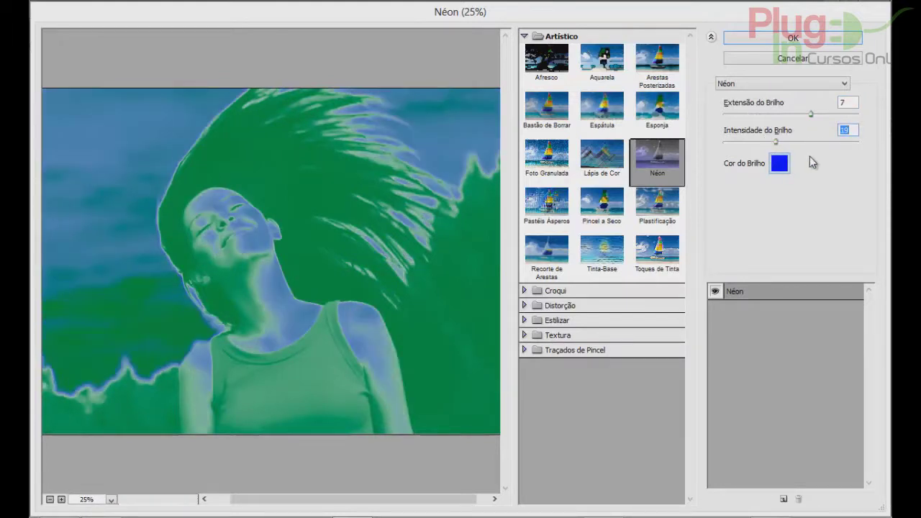
left_click(825, 87)
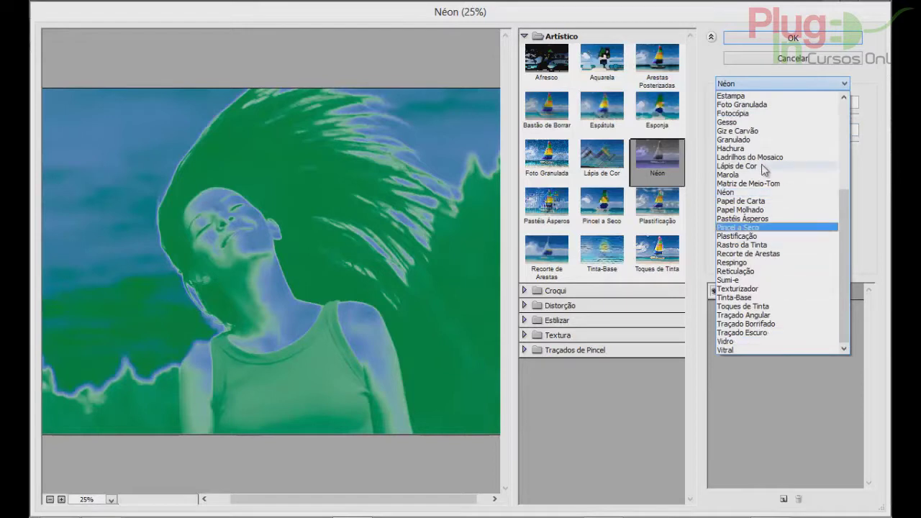
key("Escape")
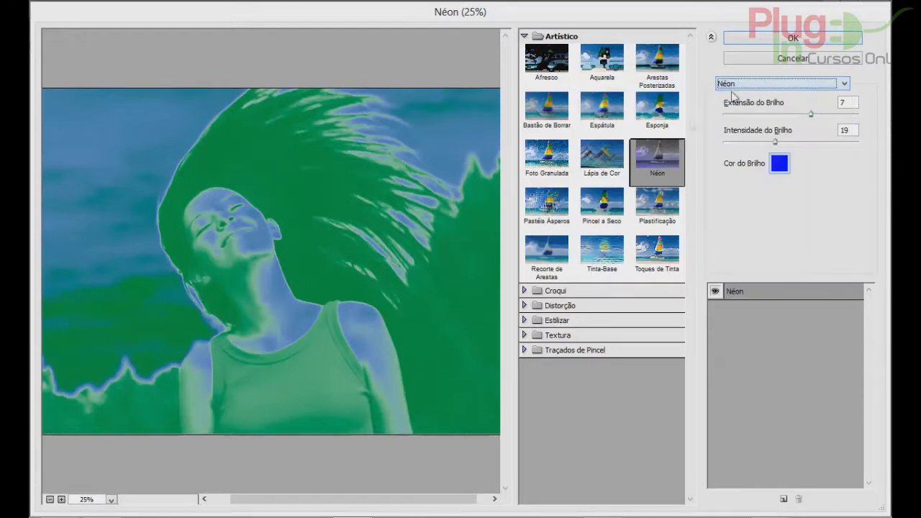
Step: Preview the Artístico filters Pastéis Ásperos, Pincel a Seco, Plastificação, Toques de Tinta, Tinta-Base and Recorte de Arestas
left_click(547, 203)
left_click(603, 205)
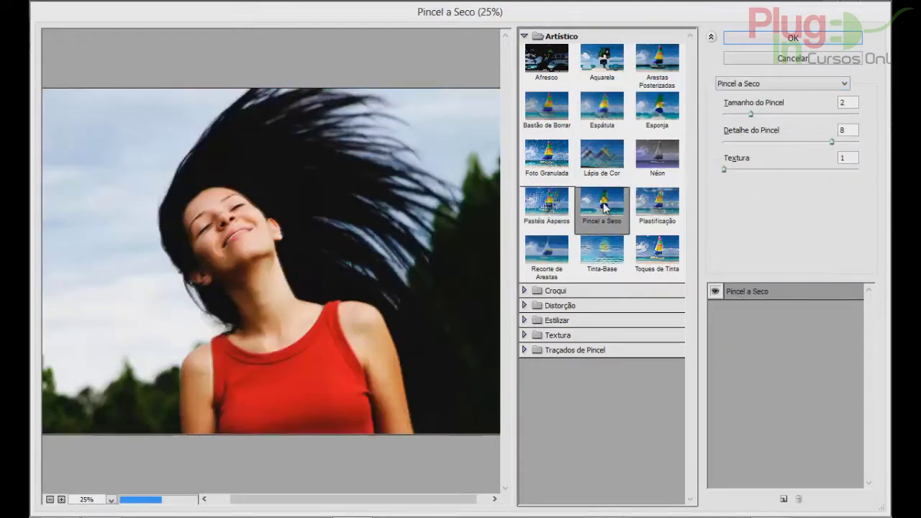
left_click(657, 213)
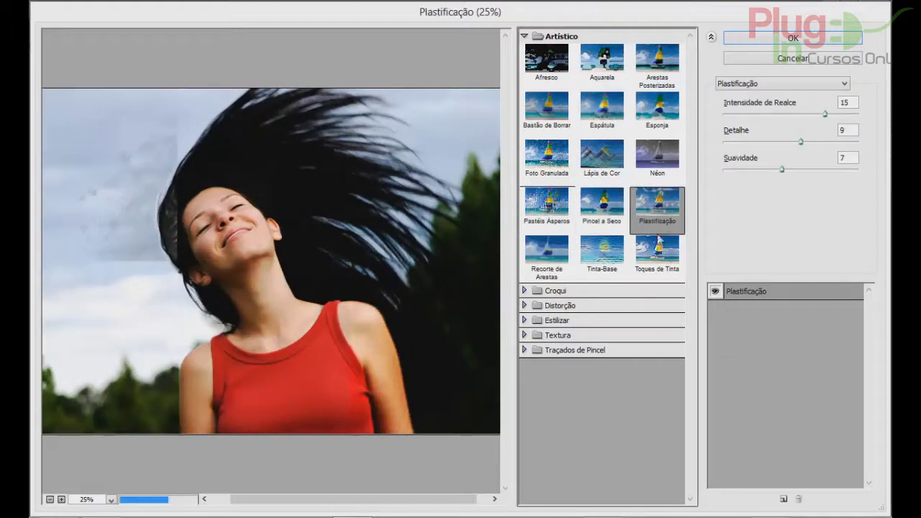
left_click(657, 244)
left_click(612, 252)
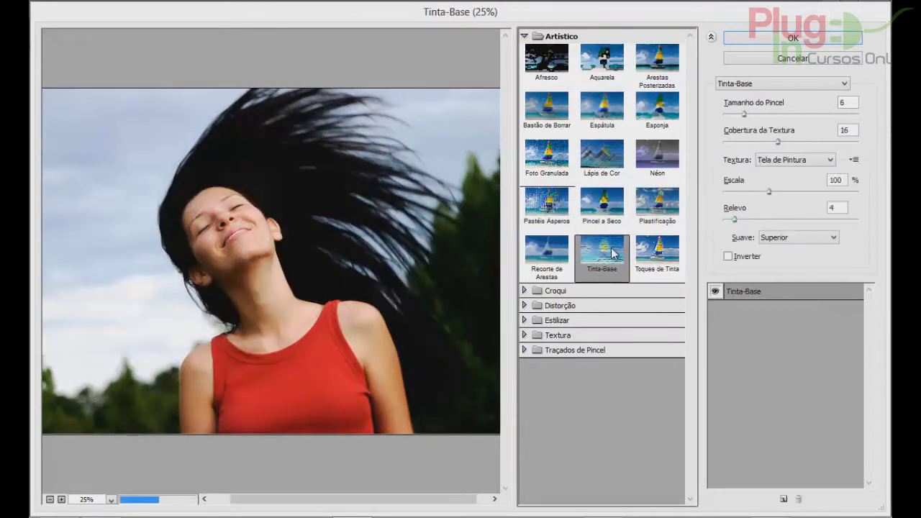
left_click(546, 261)
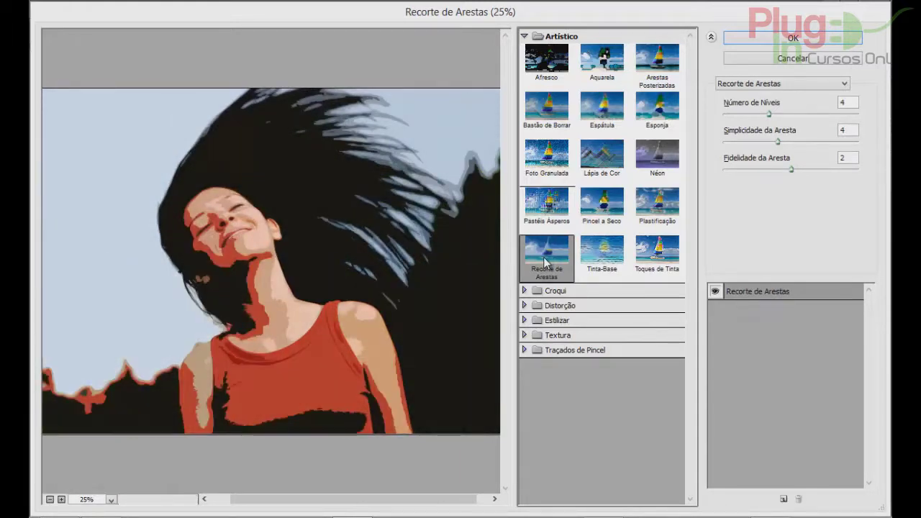
Step: Switch to the Croqui category and preview Arestas Rasgadas, Baixo-Relevo, Bico de Pena, Cromo and Crayon Conté
left_click(524, 36)
left_click(524, 51)
left_click(545, 80)
left_click(609, 72)
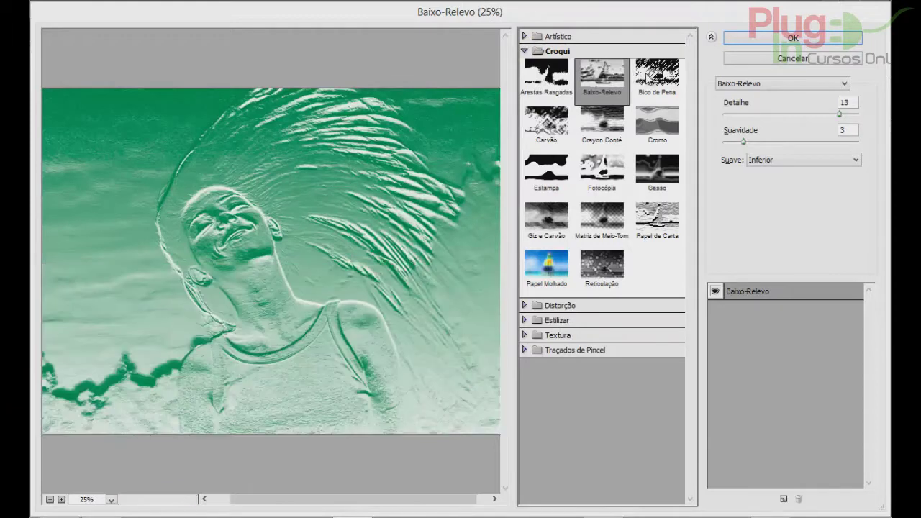
left_click(647, 76)
left_click(643, 120)
left_click(601, 124)
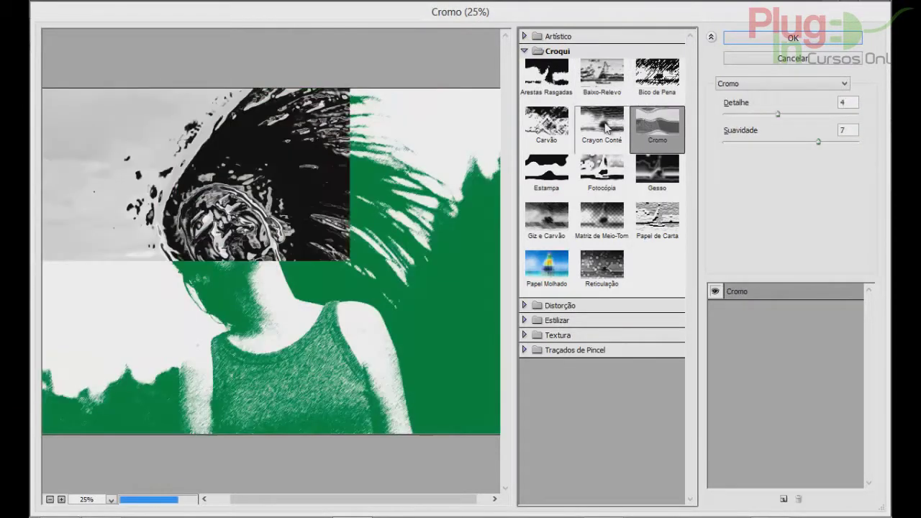
Step: Preview the Croqui filters Fotocópia, Gesso, Papel de Carta, Matriz de Meio-Tom, Giz e Carvão, Papel Molhado and Reticulação
left_click(601, 179)
left_click(657, 171)
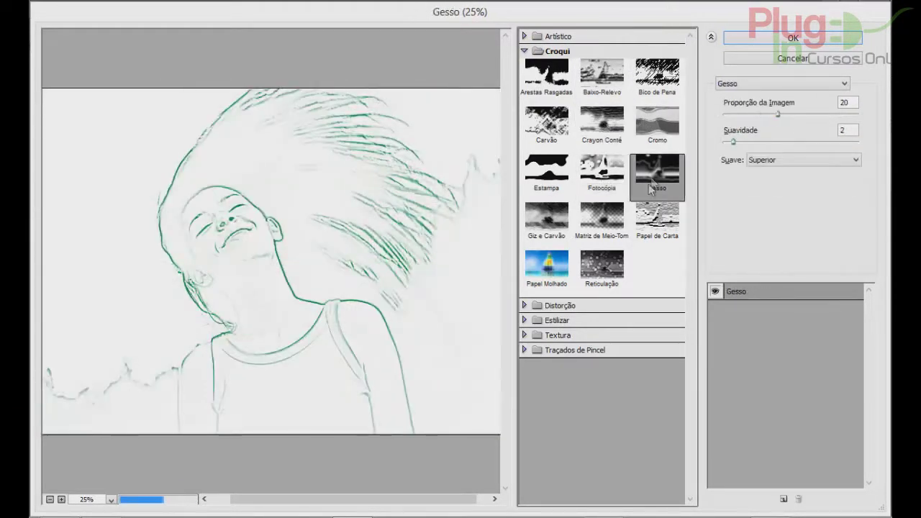
left_click(656, 216)
left_click(605, 229)
left_click(547, 220)
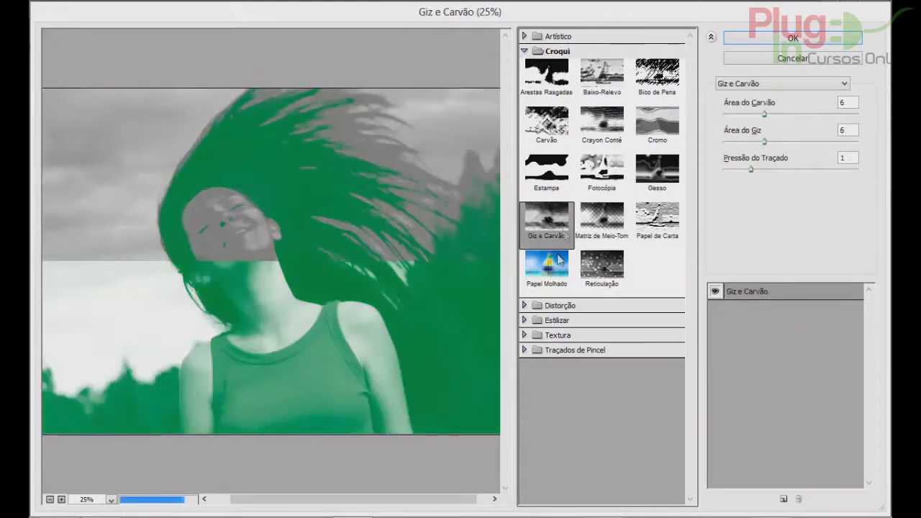
left_click(554, 273)
left_click(600, 282)
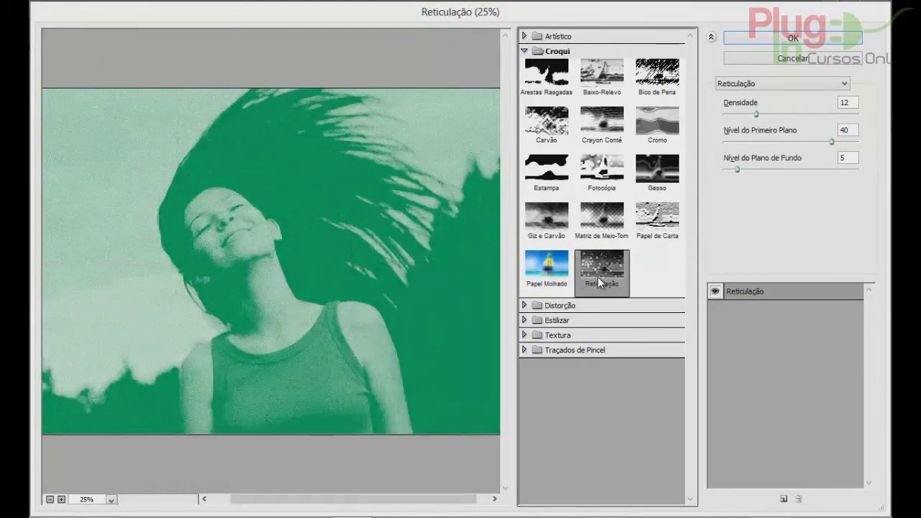
Step: Preview Marola and Brilho Difuso in the Distorção category and Arestas Brilhantes in the Estilizar category
left_click(543, 50)
left_click(561, 66)
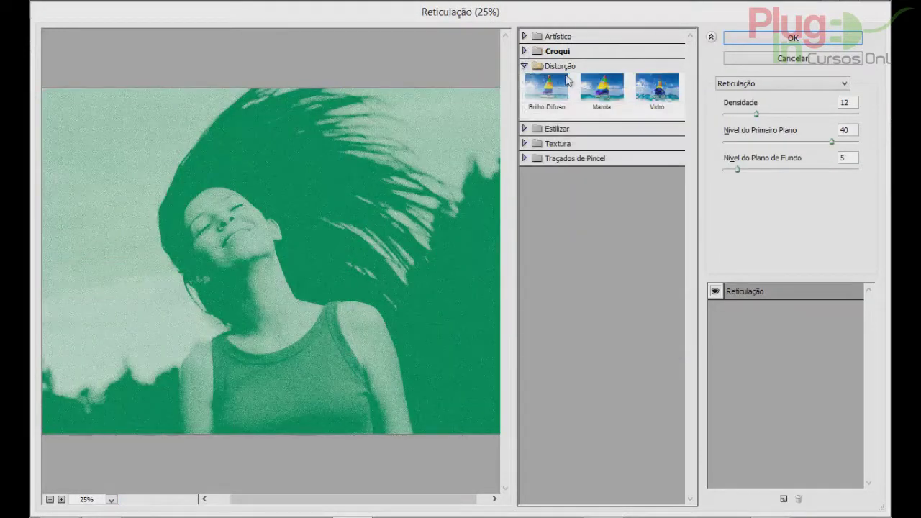
left_click(608, 99)
left_click(569, 93)
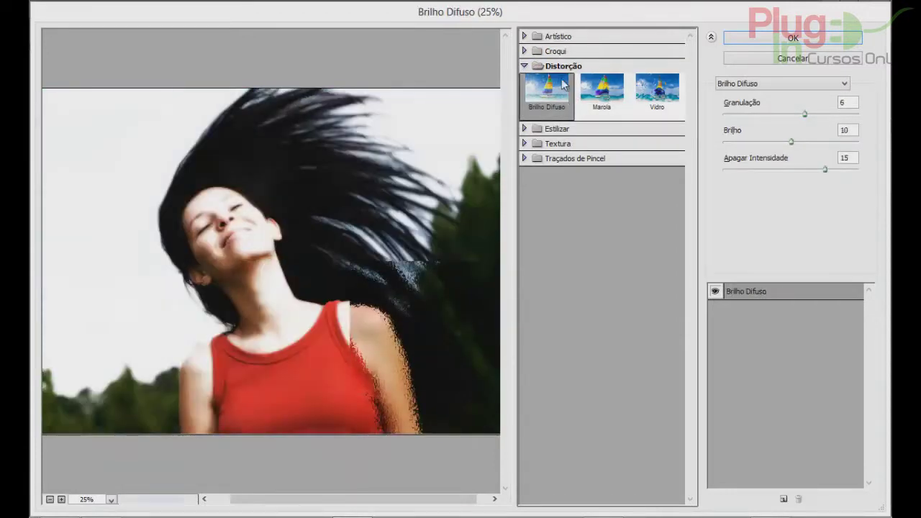
left_click(524, 65)
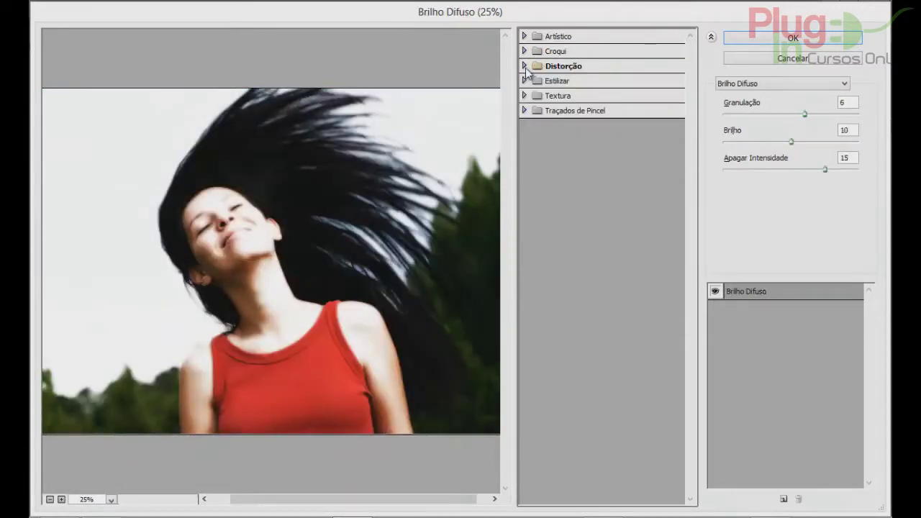
left_click(535, 81)
left_click(534, 81)
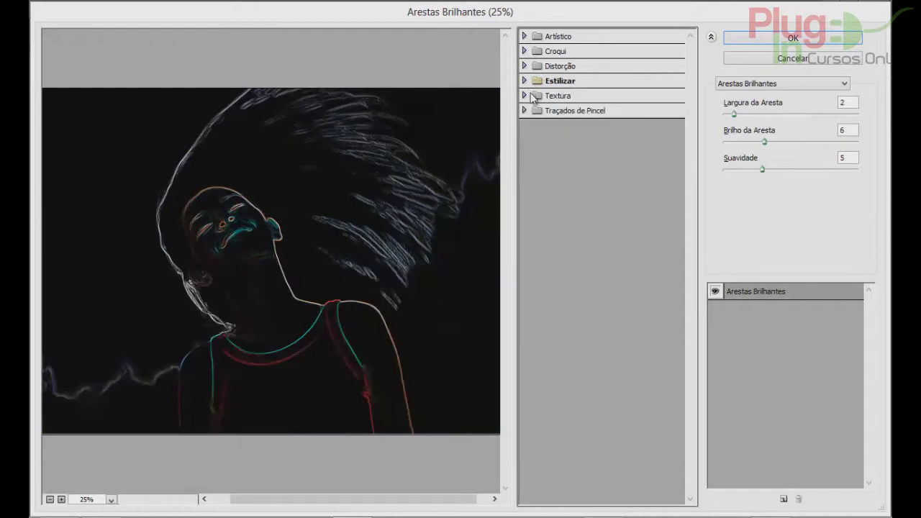
Step: Preview the Textura filters Bordado, Craquelé and Texturizador on the photo
left_click(524, 96)
left_click(547, 121)
left_click(603, 124)
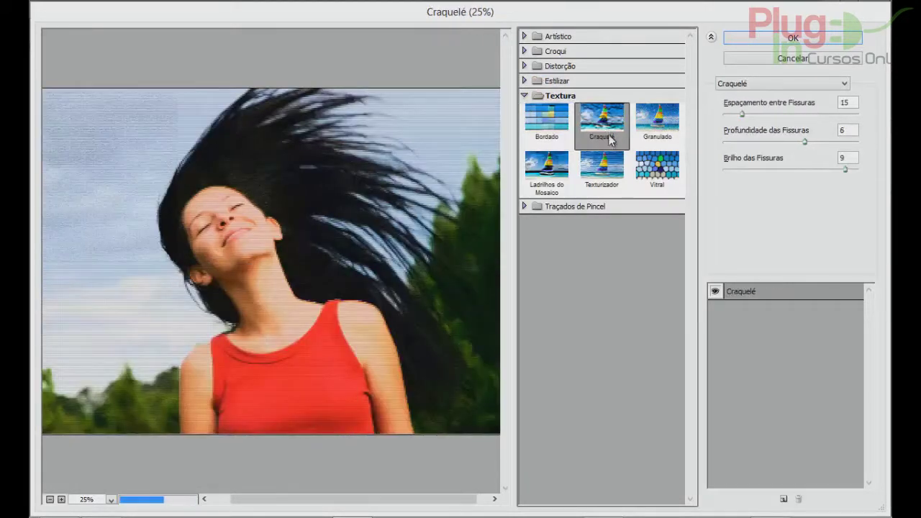
left_click(603, 165)
left_click(524, 96)
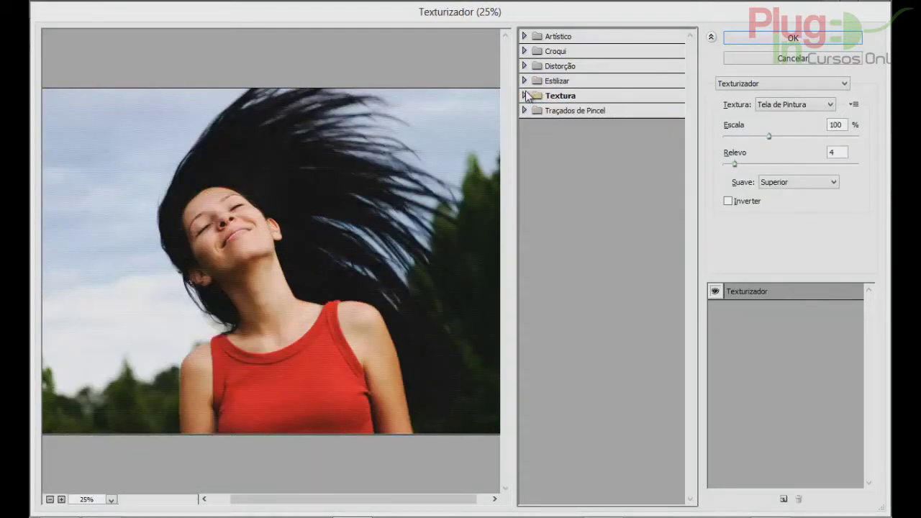
Step: Preview Hachura in the Traçados de Pincel category, select Sumi-e, and confirm the filter gallery
left_click(524, 110)
left_click(602, 132)
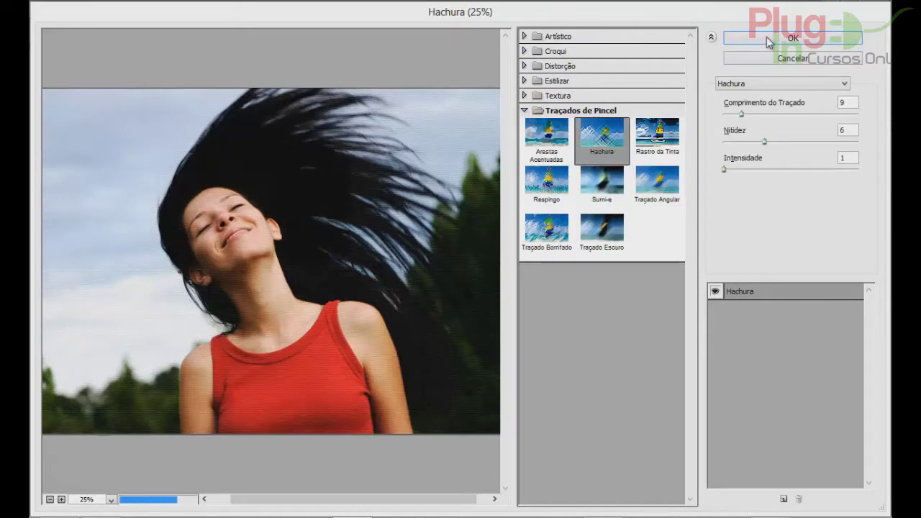
left_click(609, 181)
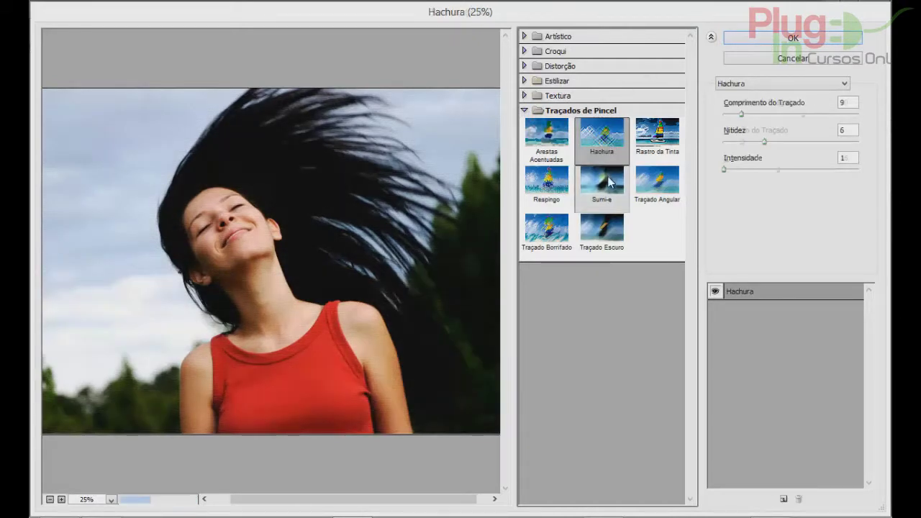
left_click(792, 38)
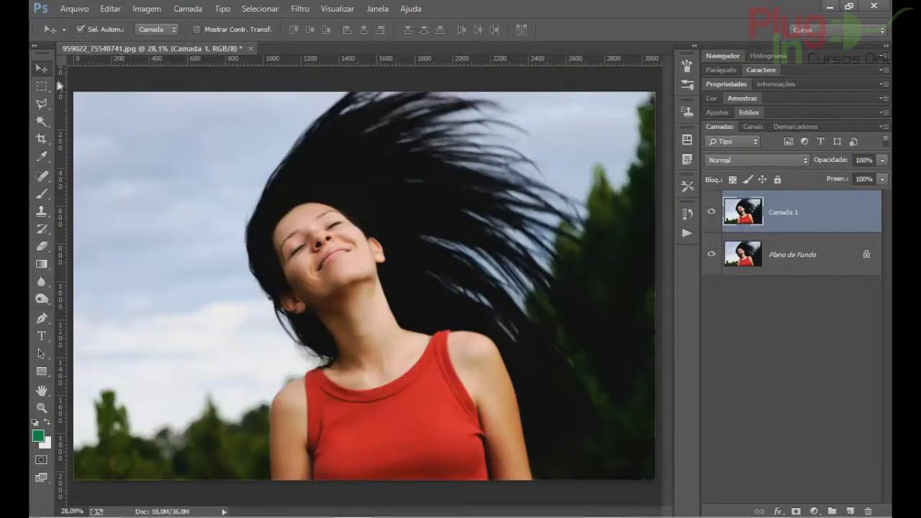
Step: Make a rectangular marquee selection from the woman's face and hair down over her red top
left_click(42, 87)
left_click_drag(306, 178, 517, 443)
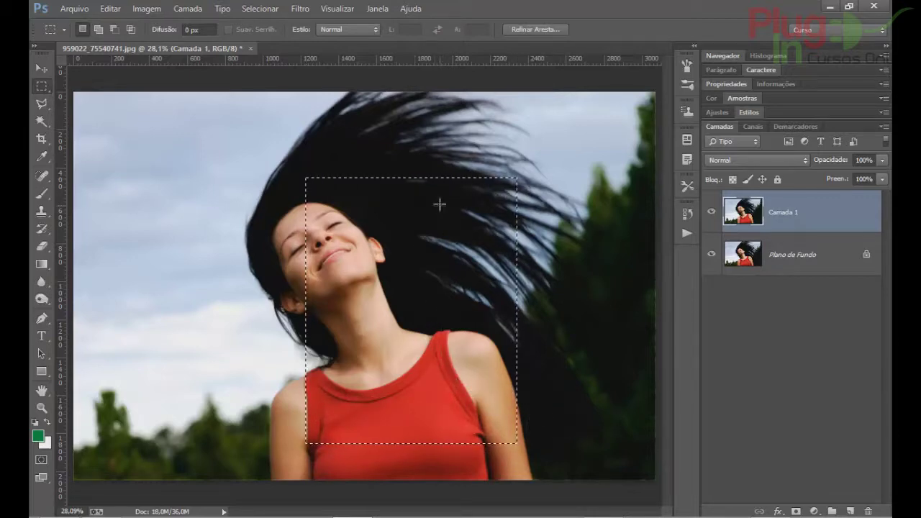
Step: Preview the Respingo and Traçado Angular filters on the selected area at 25% zoom, and cancel the filter gallery
left_click(276, 10)
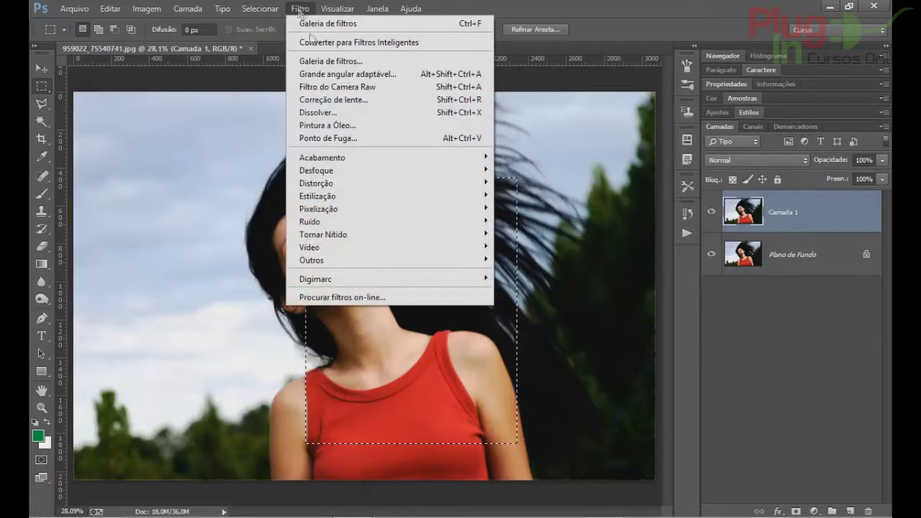
left_click(323, 66)
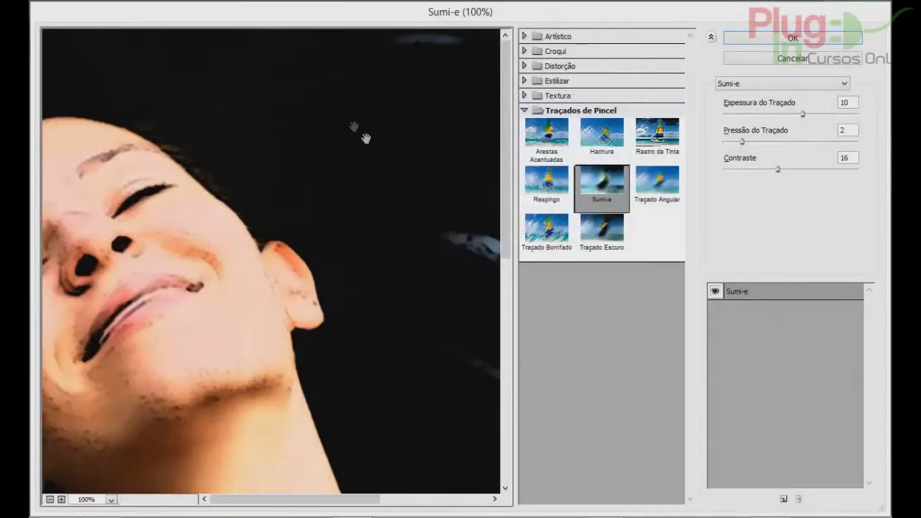
left_click(49, 499)
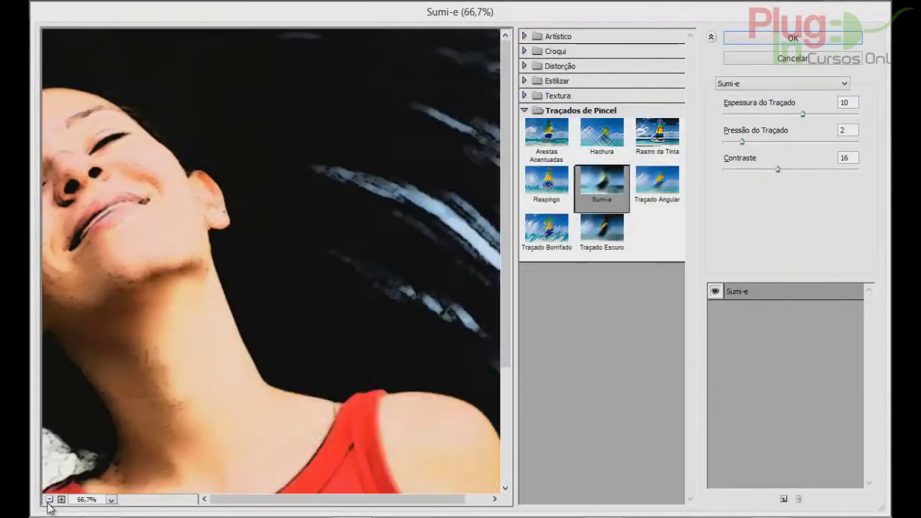
left_click(49, 499)
left_click(49, 498)
left_click(49, 498)
left_click(538, 184)
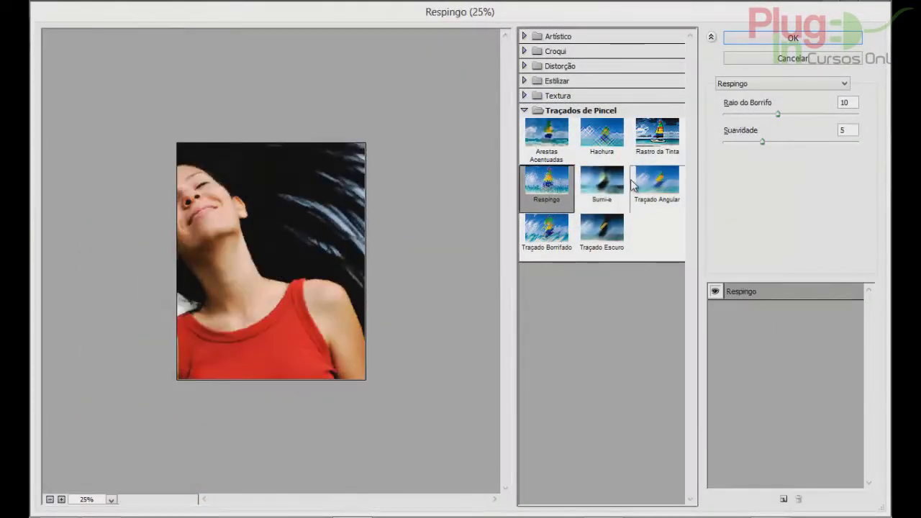
left_click(657, 184)
left_click(762, 57)
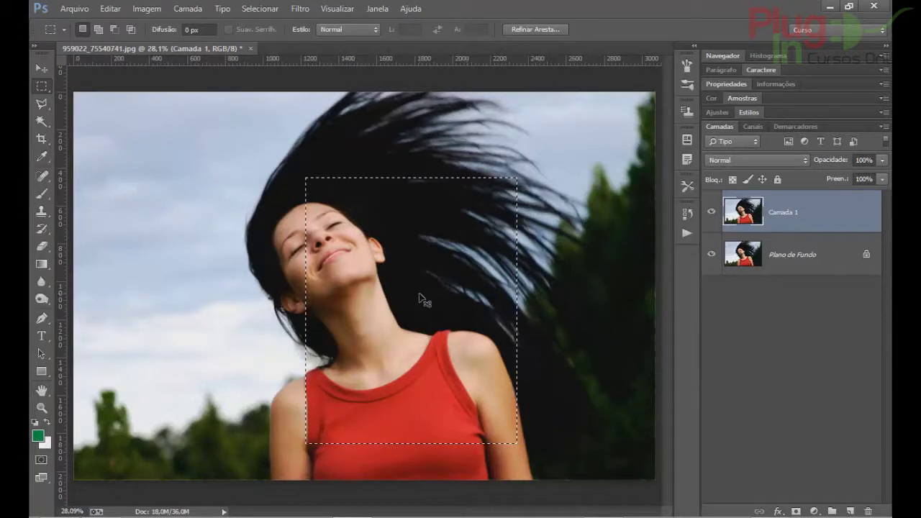
Step: Copy the selected area to a new layer, try moving the piece across the photo, and undo the move
key("ctrl+j")
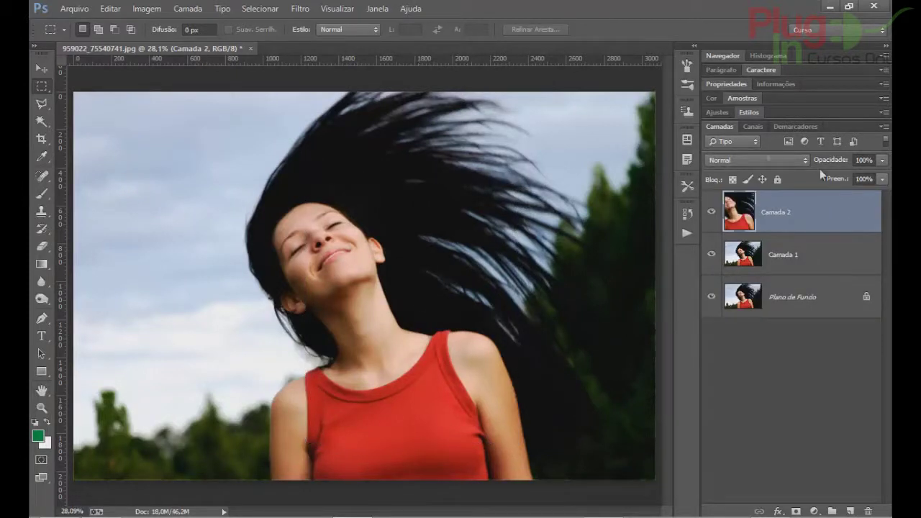
left_click(41, 69)
left_click_drag(413, 356, 244, 311)
key("ctrl+z")
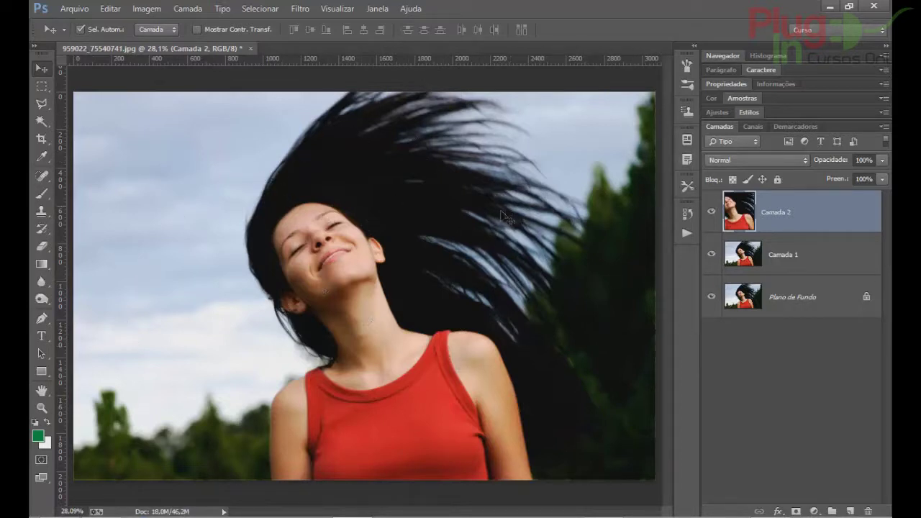
Step: Apply the Arestas Acentuadas gallery filter to the copied piece, try moving the piece, and undo the move
left_click(300, 9)
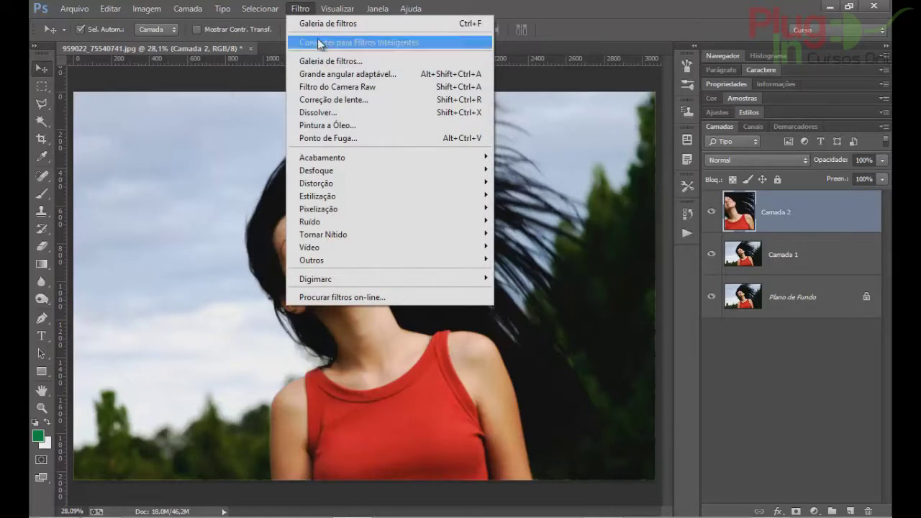
left_click(349, 61)
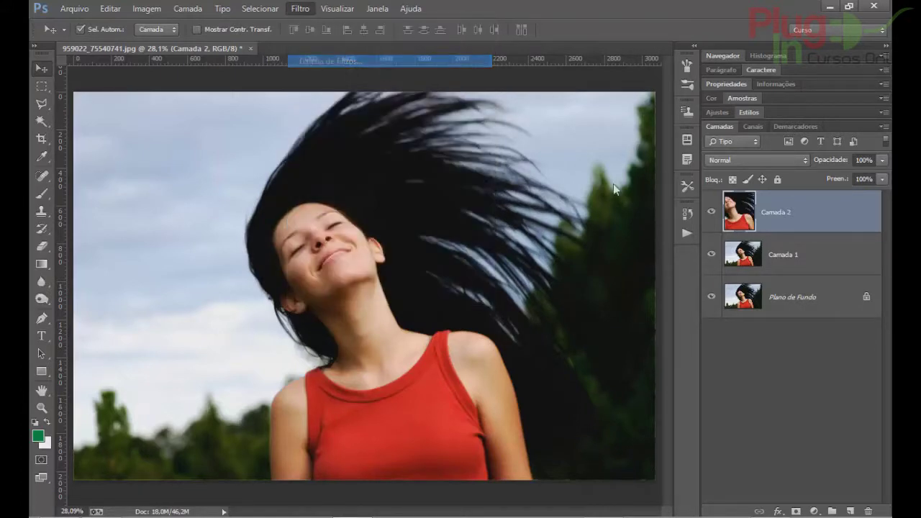
left_click(587, 138)
left_click(553, 146)
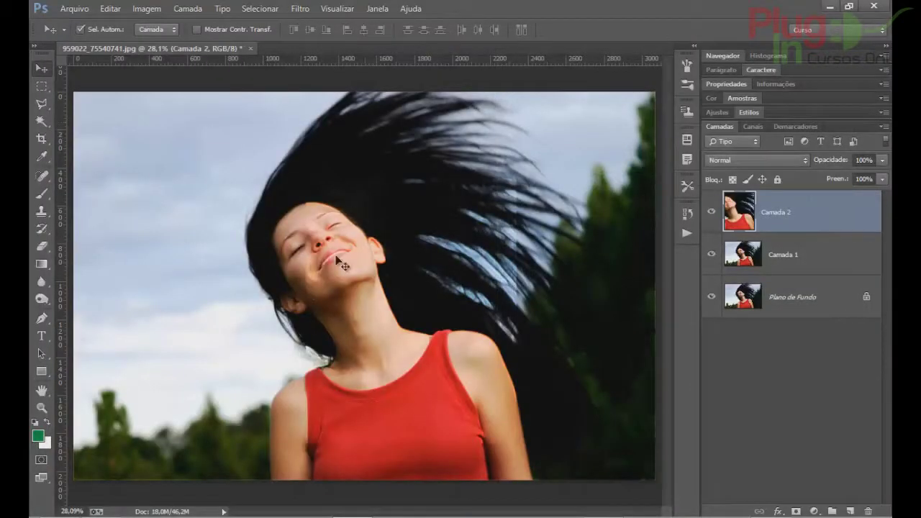
left_click_drag(383, 251, 456, 108)
key("ctrl+z")
Step: Look through the filter categories and reapply the last filter gallery effect to the copied piece
left_click(300, 8)
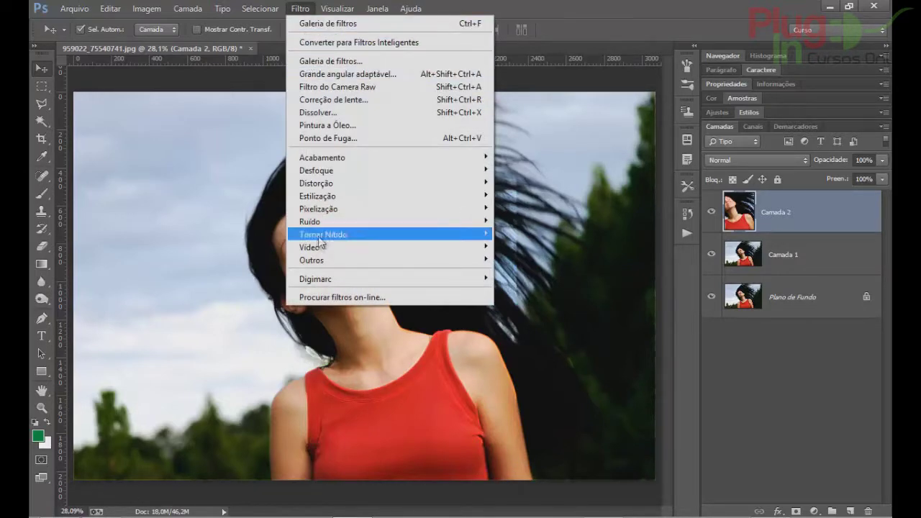
mouse_move(346, 170)
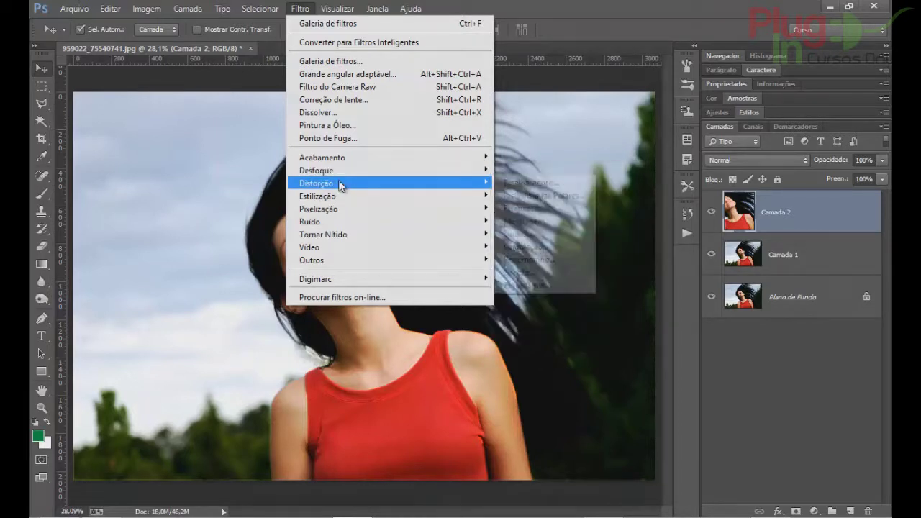
mouse_move(338, 198)
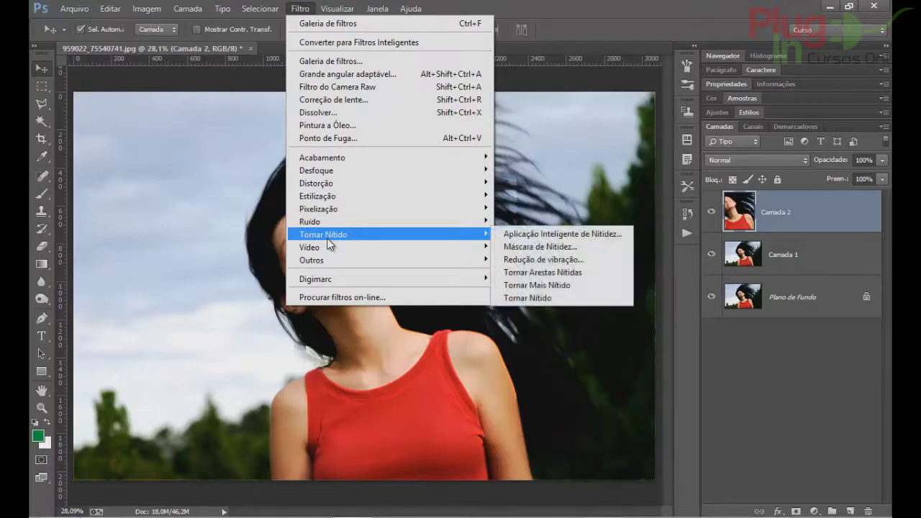
mouse_move(319, 265)
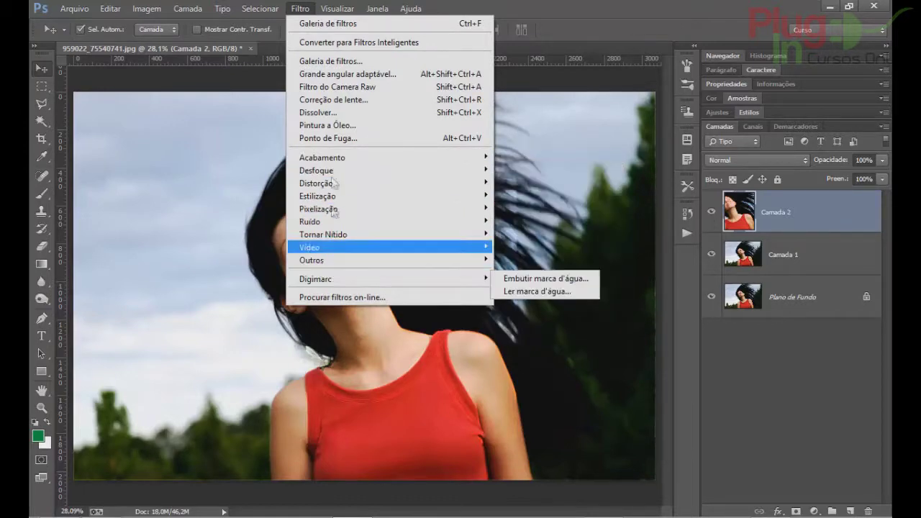
left_click(334, 66)
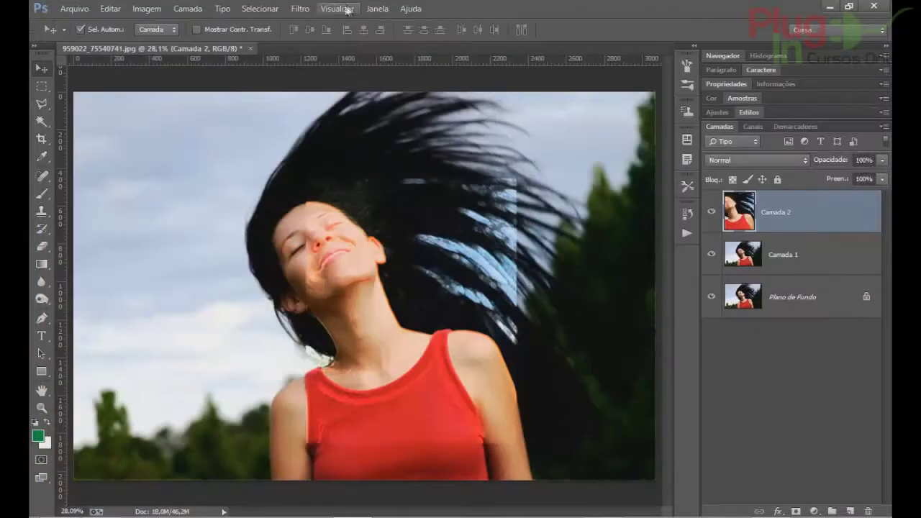
left_click(301, 10)
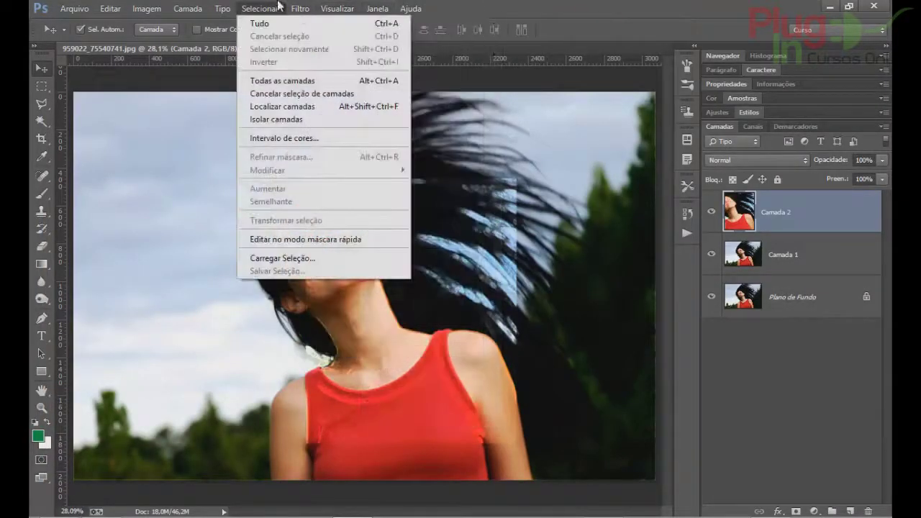
left_click(260, 8)
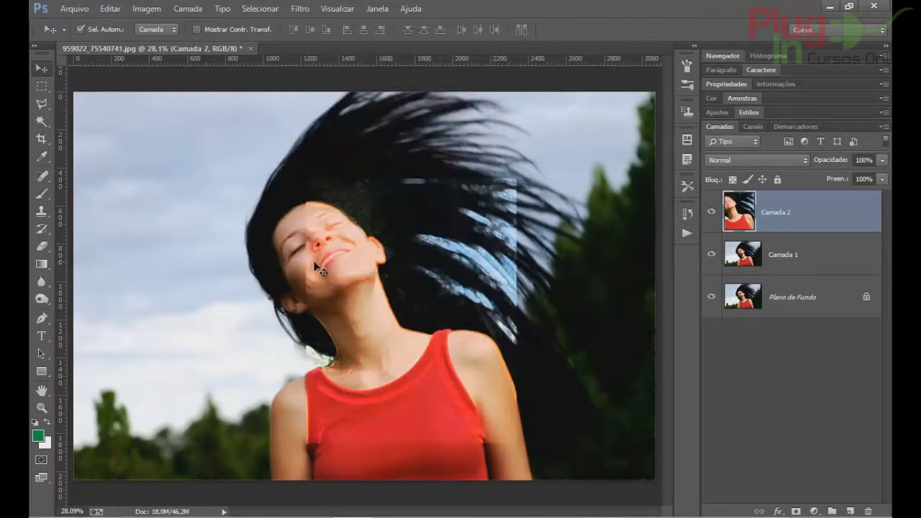